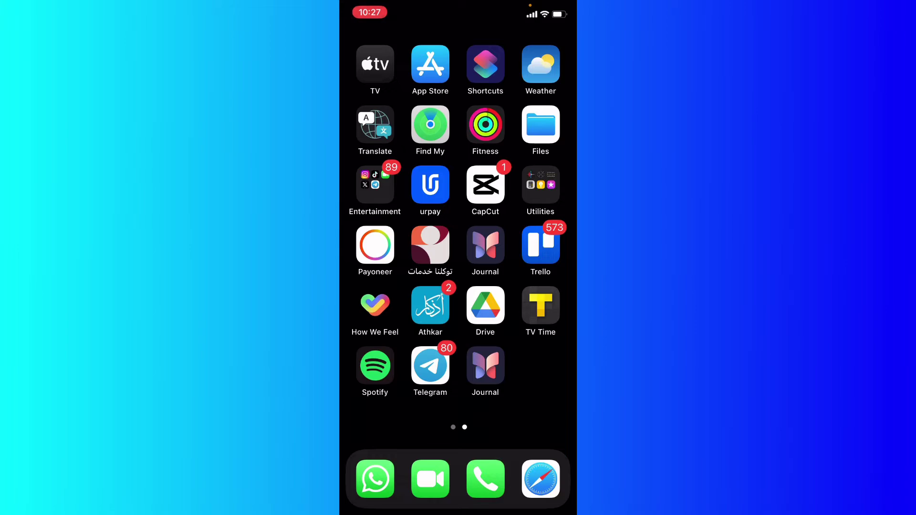
Step: Open the App Store to reach Instagram's app page showing an available update
{"action": "left_click", "coordinate": [430, 64]}
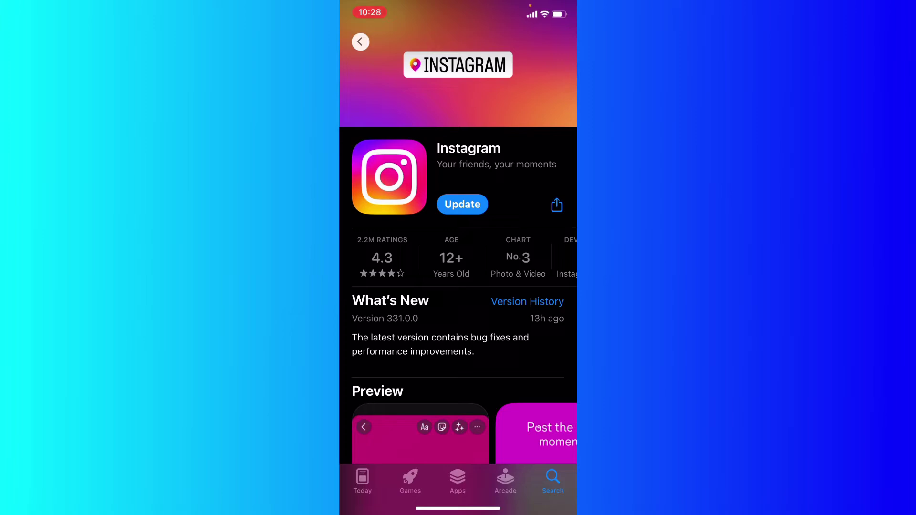
Step: Return to the home screen and launch Instagram from the Entertainment folder
{"action": "left_click_drag", "start_coordinate": [458, 509], "coordinate": [458, 286]}
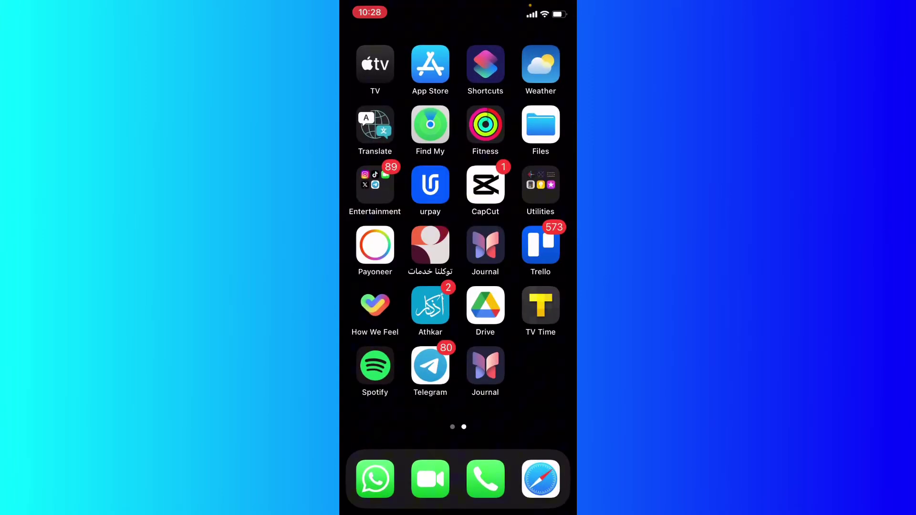
{"action": "left_click", "coordinate": [375, 185]}
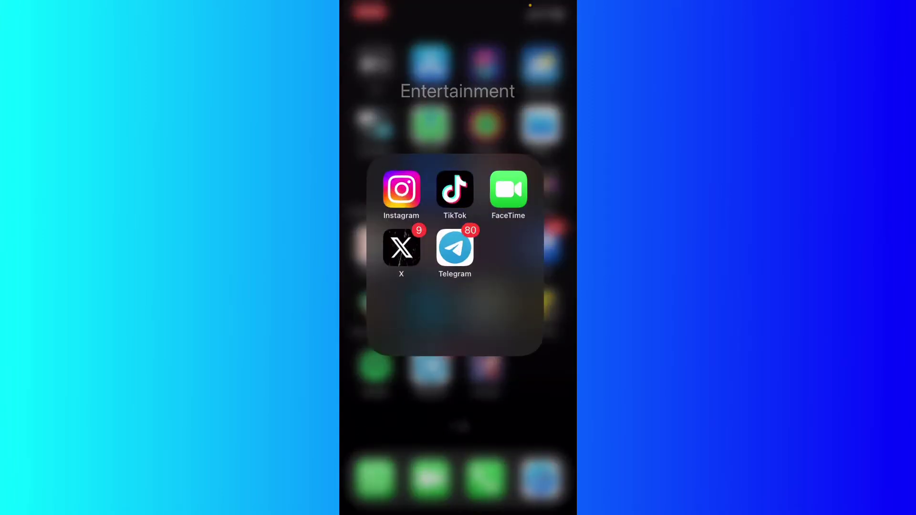
{"action": "left_click", "coordinate": [401, 188]}
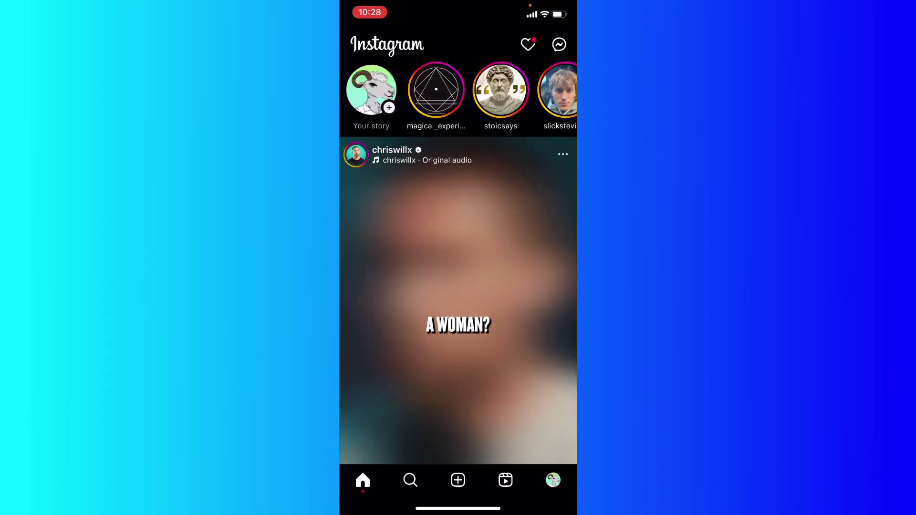
Step: Go to your own profile to reach the professional dashboard's Creator settings
{"action": "left_click", "coordinate": [553, 480]}
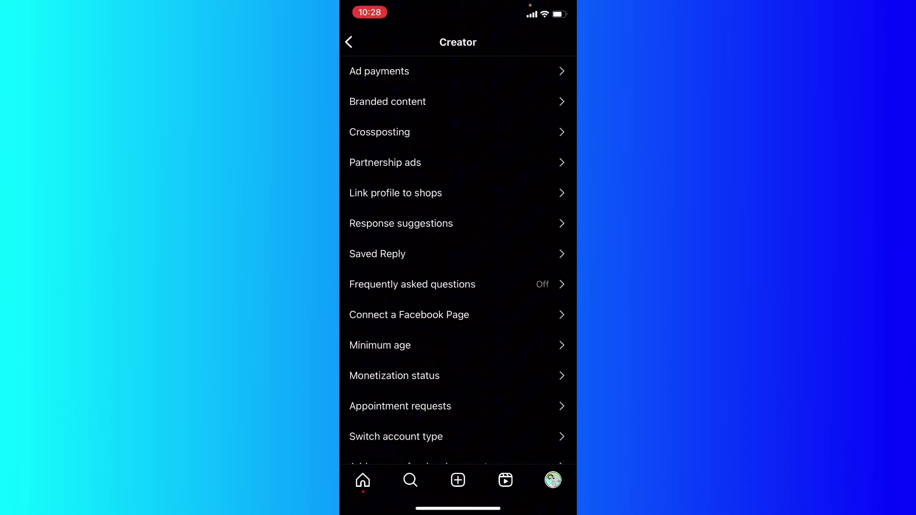
{"action": "scroll", "coordinate": [459, 258], "scroll_direction": "down", "scroll_amount": 3}
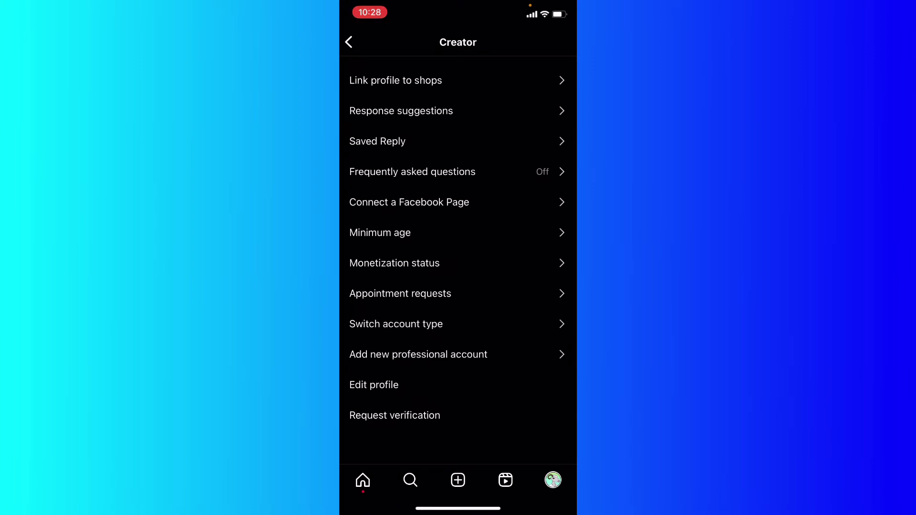
Step: Switch the account type to a personal account and confirm in the warning alert
{"action": "left_click", "coordinate": [396, 324]}
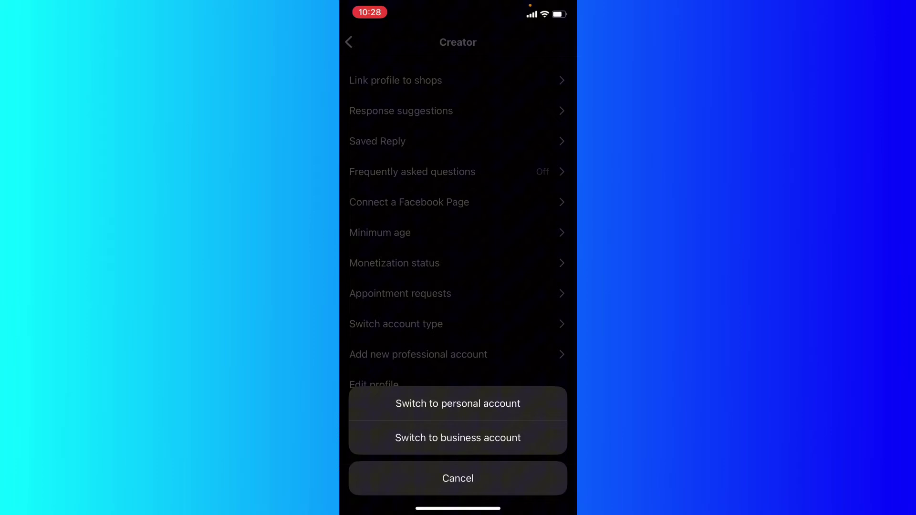
{"action": "left_click", "coordinate": [458, 403]}
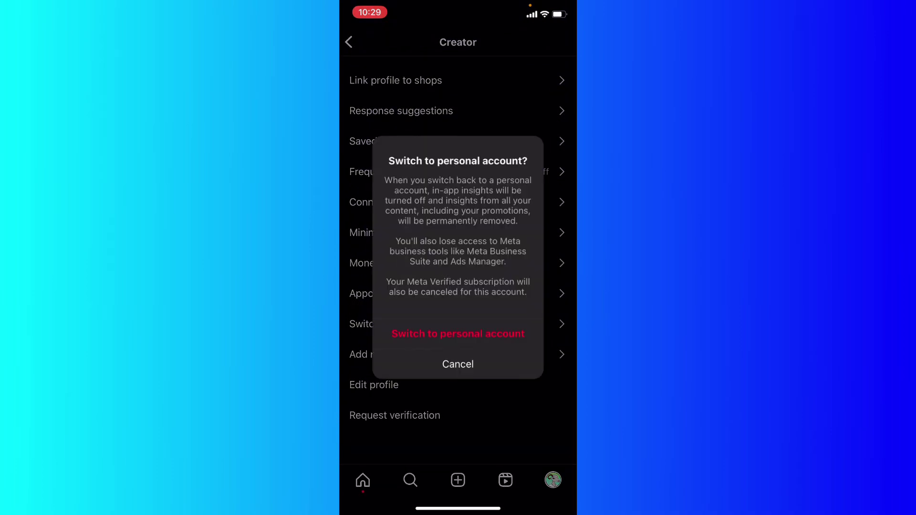
{"action": "left_click", "coordinate": [458, 334]}
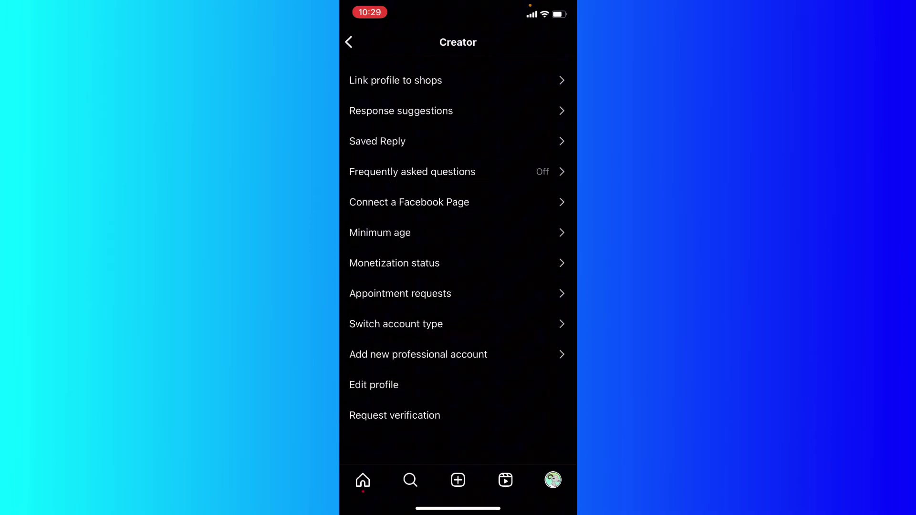
Step: Return to the profile page, now without the professional dashboard
{"action": "left_click", "coordinate": [553, 481]}
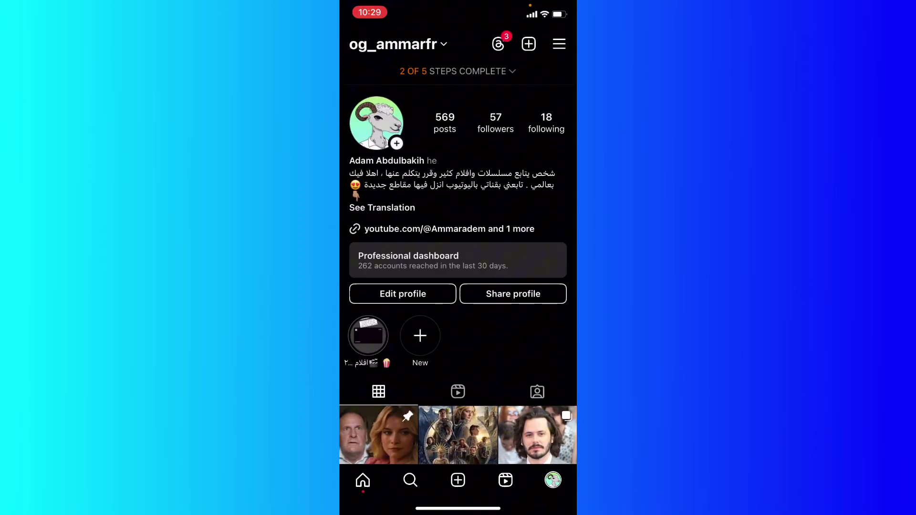
{"action": "scroll", "coordinate": [458, 265], "scroll_direction": "up", "scroll_amount": 3}
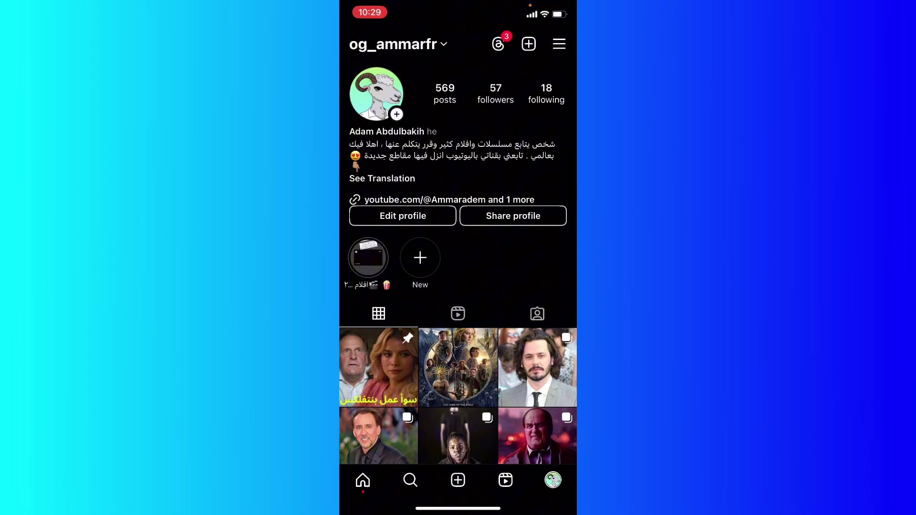
Step: Open Settings and activity, where Account privacy still reads Public
{"action": "left_click", "coordinate": [560, 44]}
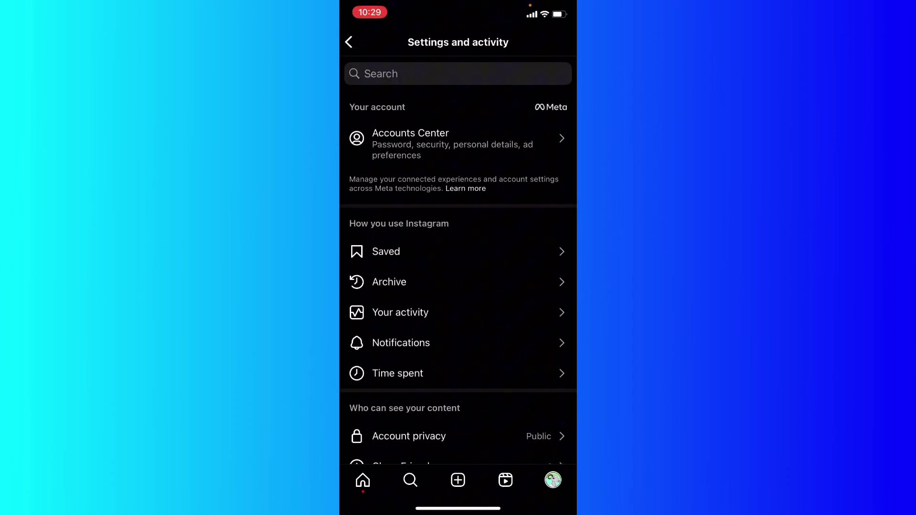
{"action": "scroll", "coordinate": [458, 257], "scroll_direction": "down", "scroll_amount": 5}
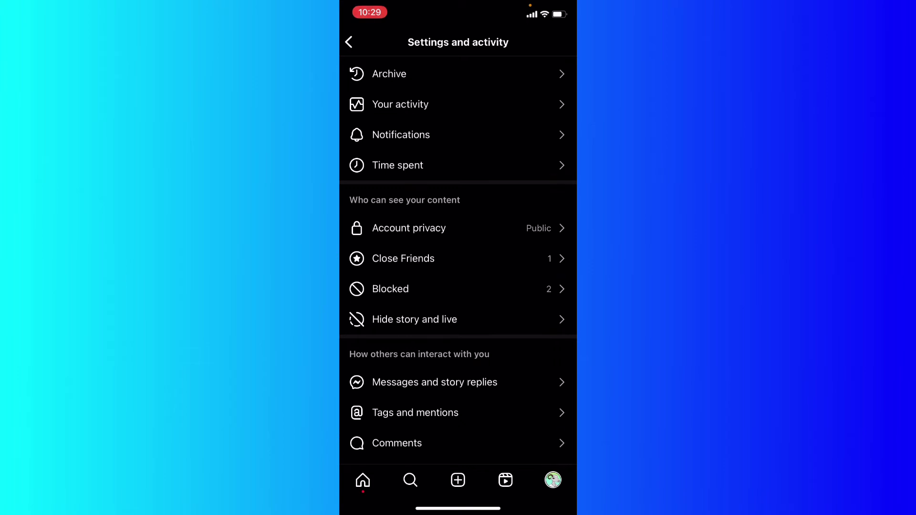
Step: Turn on Private account in Account privacy and confirm Switch to private
{"action": "left_click", "coordinate": [409, 228]}
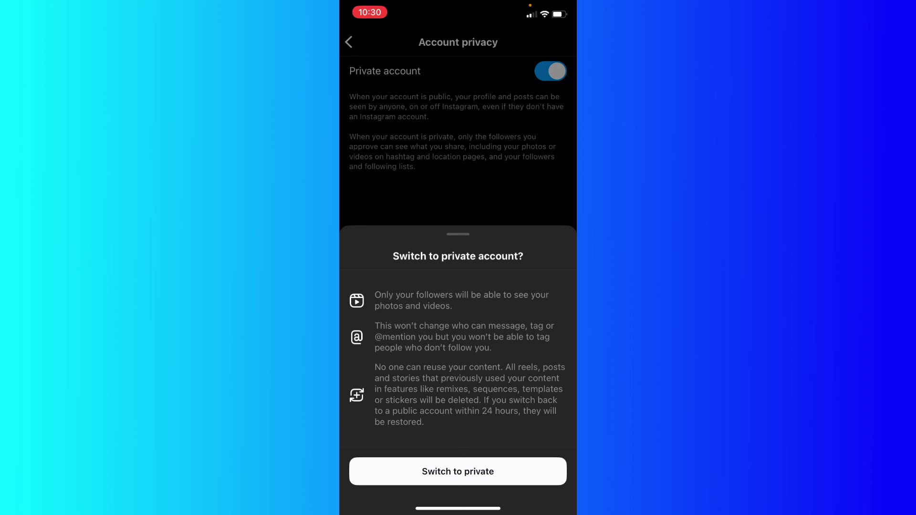
{"action": "left_click", "coordinate": [458, 471]}
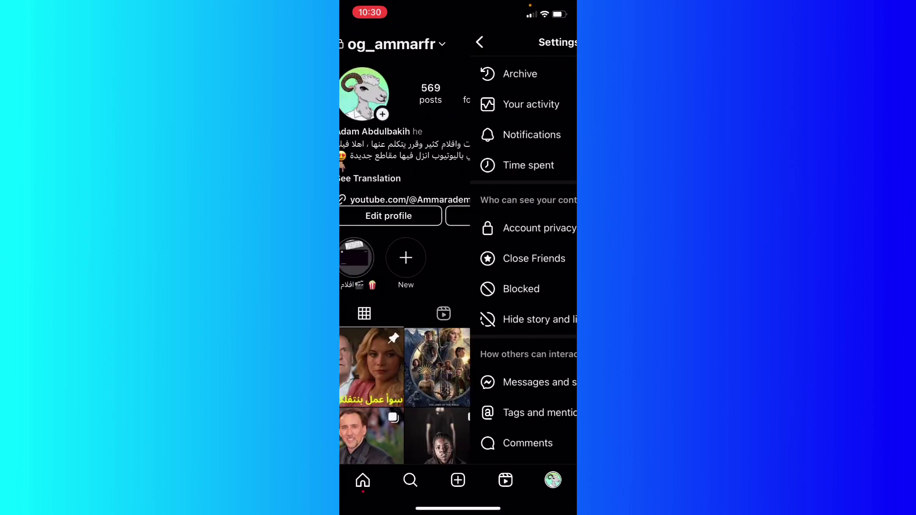
{"action": "scroll", "coordinate": [458, 277], "scroll_direction": "up", "scroll_amount": 3}
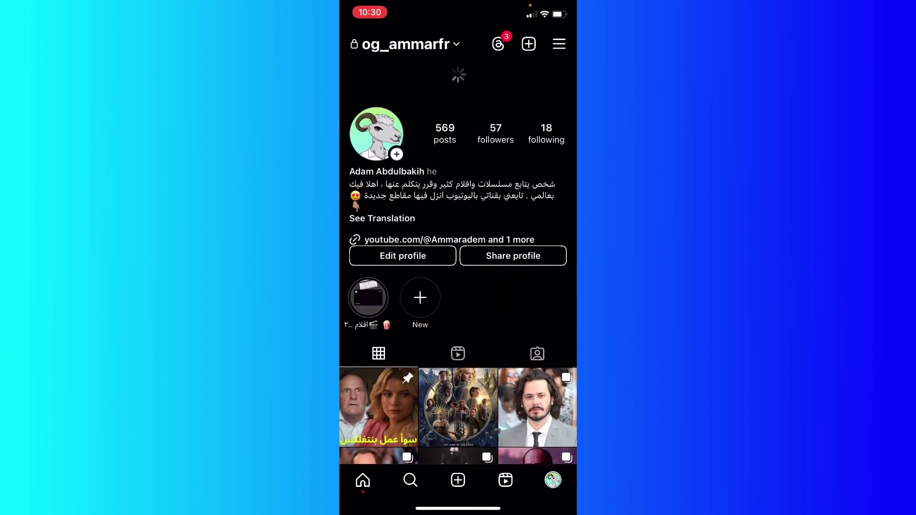